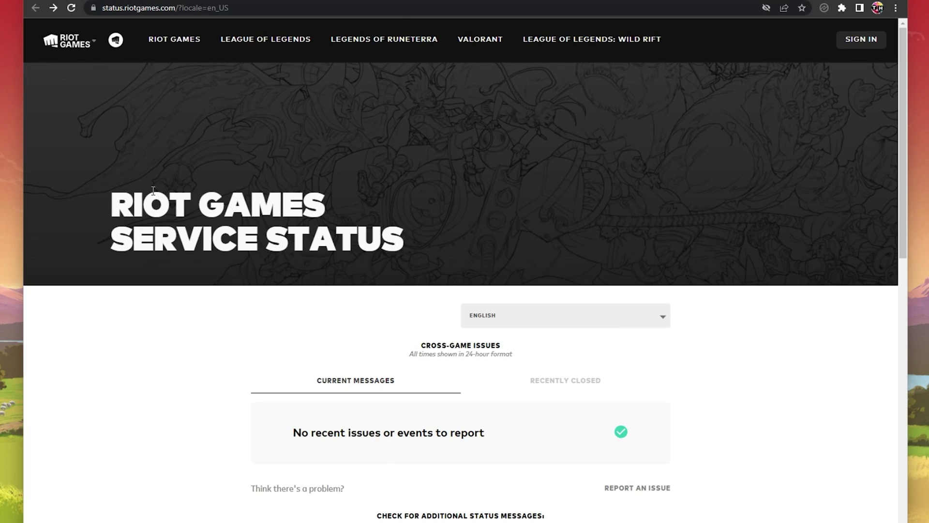
- Read the cross-game messages on status.riotgames.com, which show no recent issues, then autoscroll down
drag(105, 8, 175, 8)
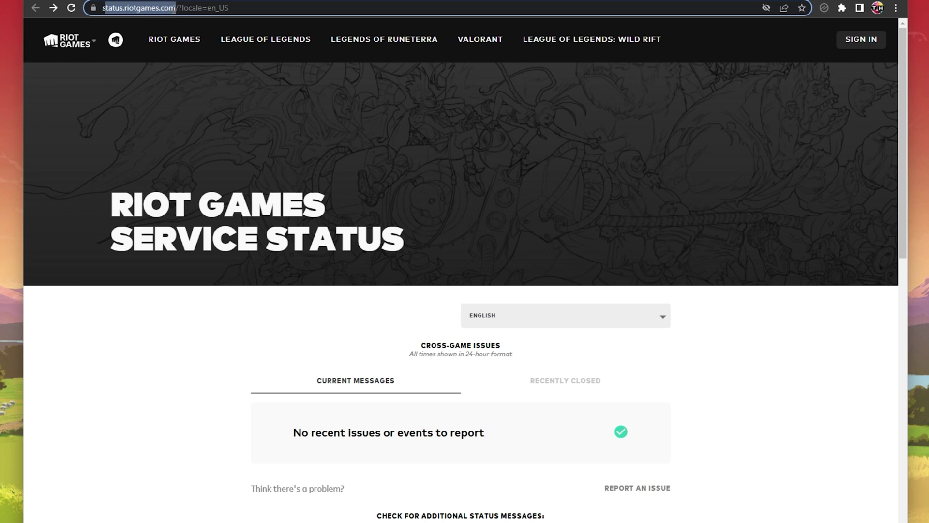
click(80, 128)
middle_click(80, 132)
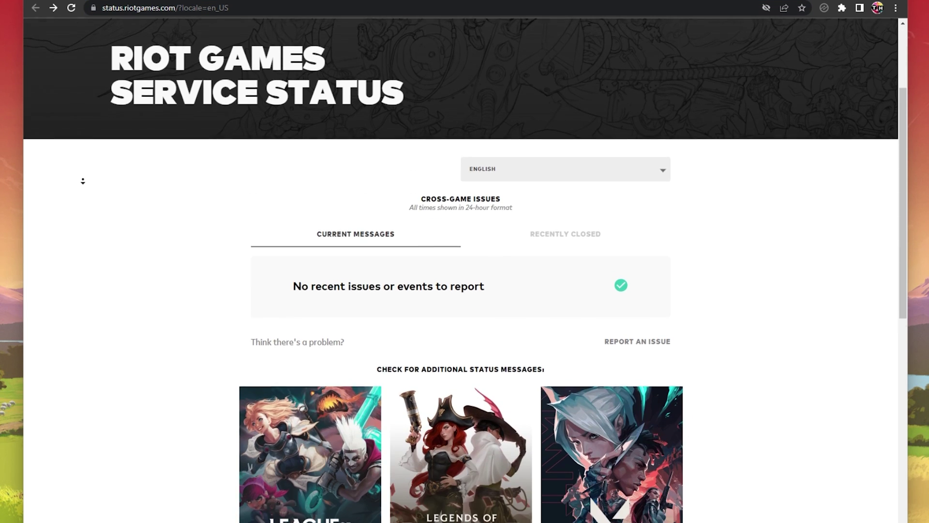
- Open the VALORANT status page and confirm the region stays Asia Pacific
scroll(85, 185, down, 5)
click(591, 232)
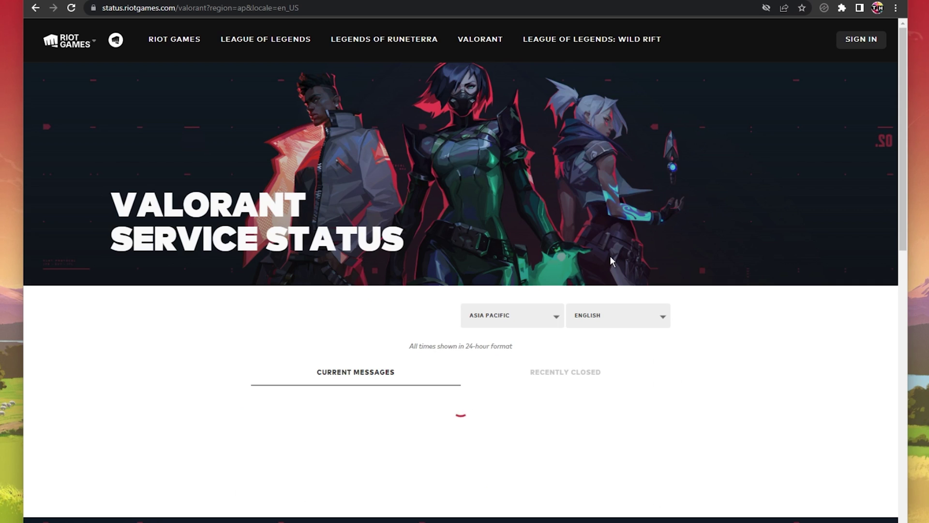
click(559, 324)
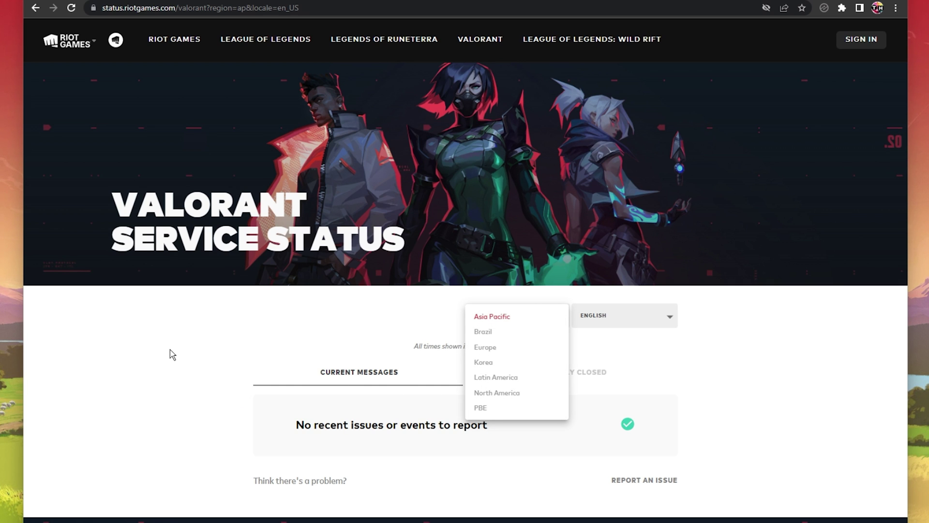
click(150, 326)
- Check VALORANT's Recently Closed issues, which list nothing recent
scroll(152, 342, down, 2)
scroll(152, 342, down, 2)
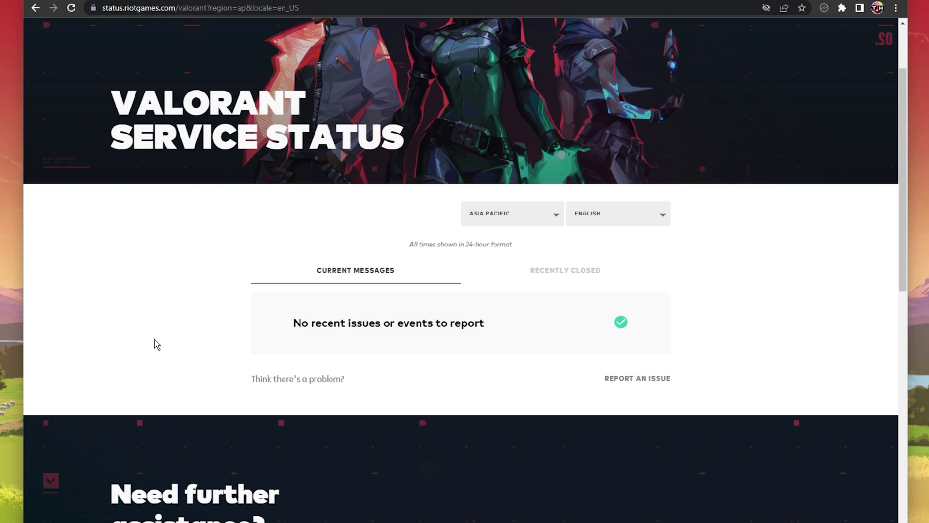
click(540, 274)
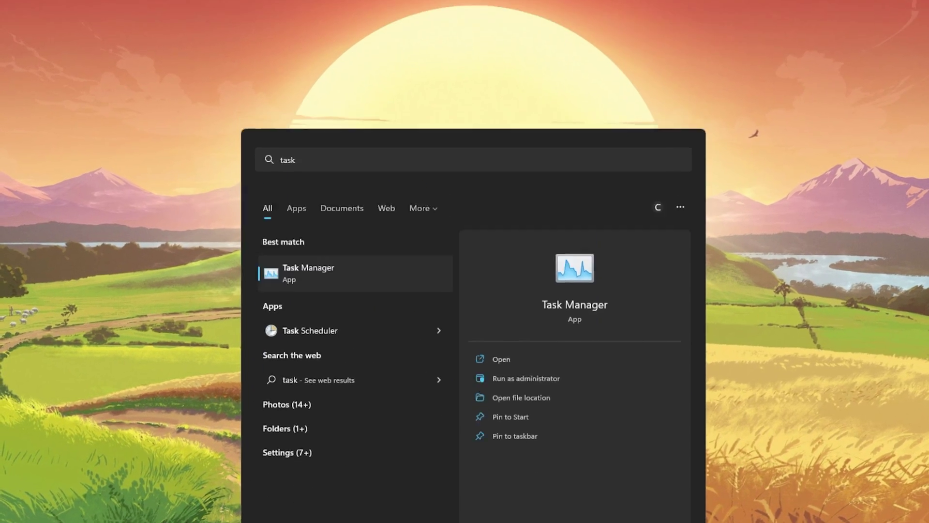
key(Return)
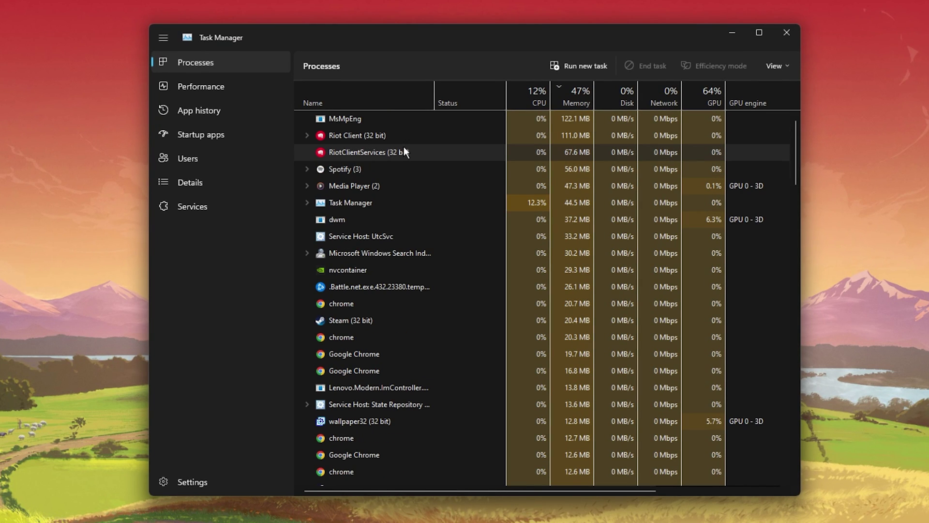
click(405, 147)
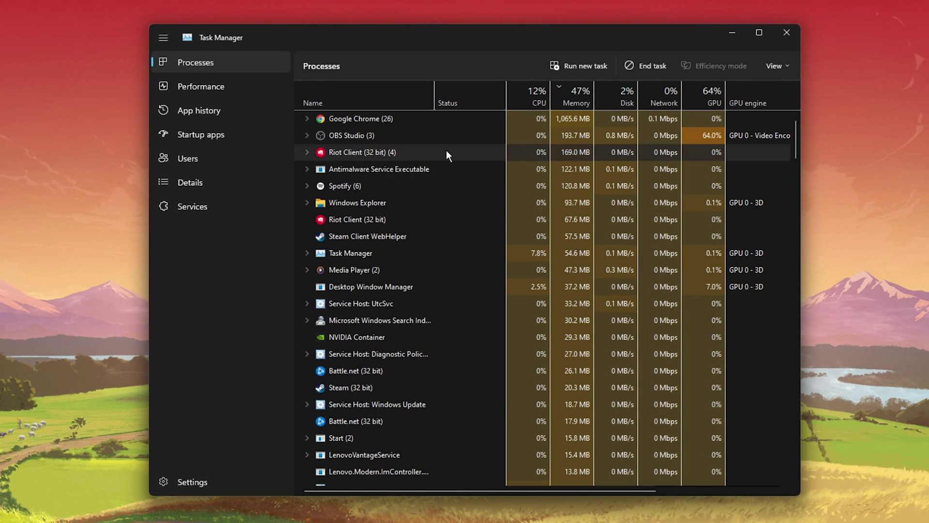
right_click(446, 150)
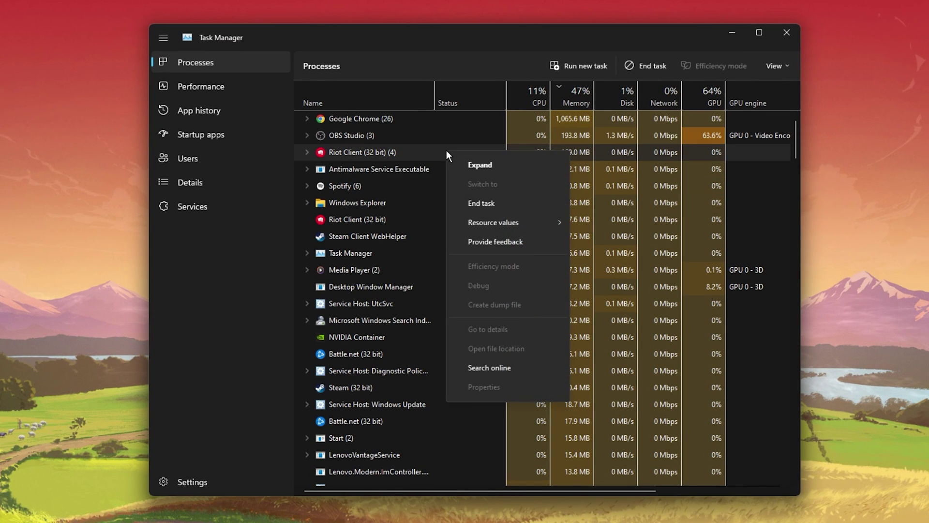
click(403, 213)
right_click(428, 219)
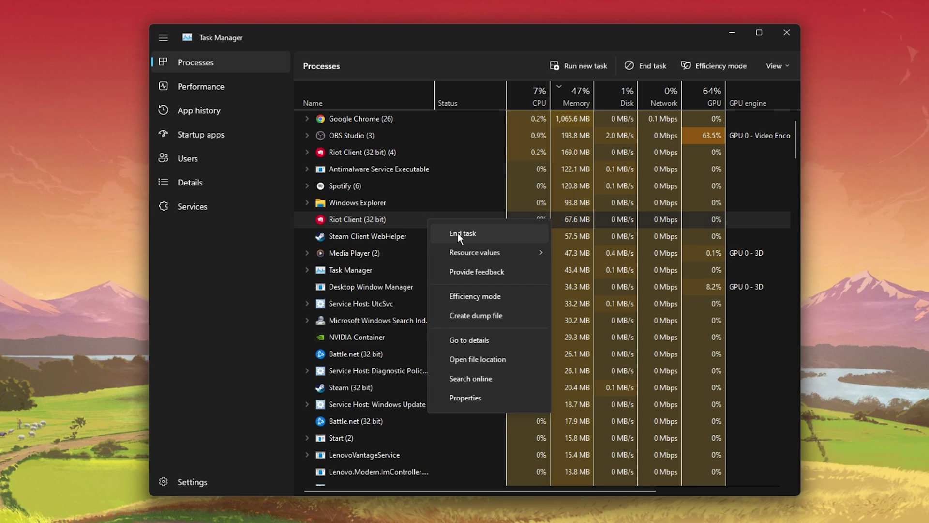
click(391, 221)
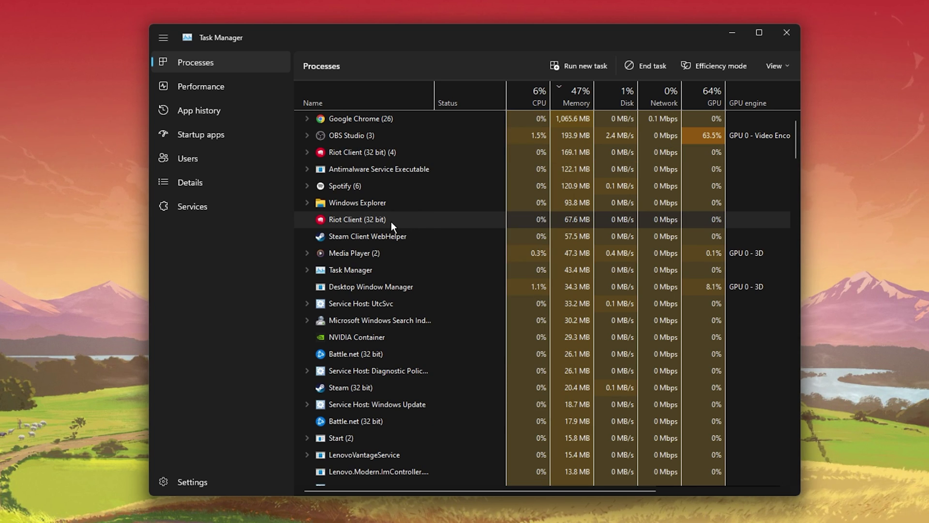
click(786, 31)
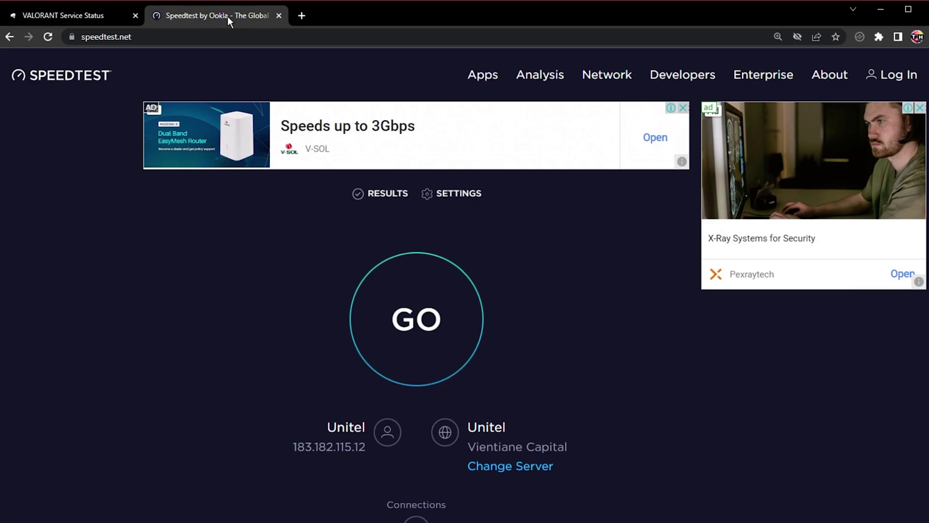
- Run the Speedtest and note the 5 ms ping and about 69 Mbps download
click(442, 330)
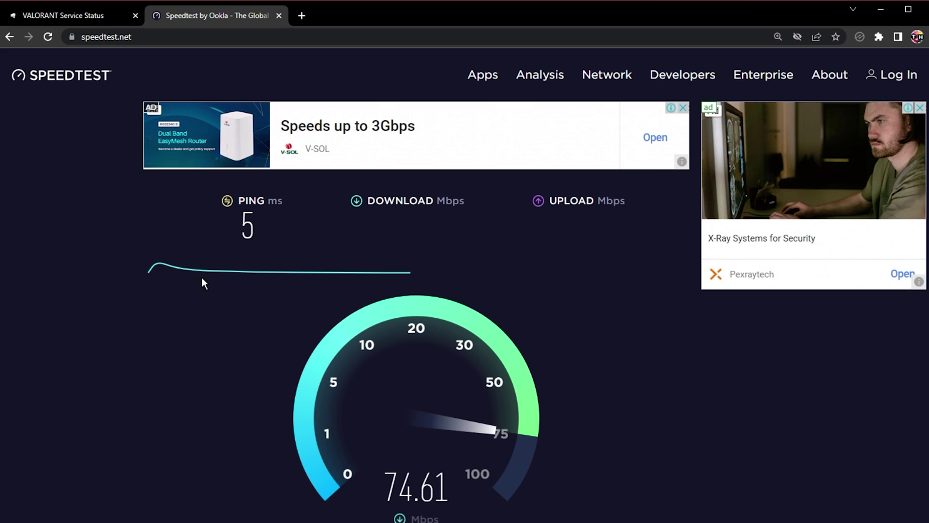
double_click(244, 222)
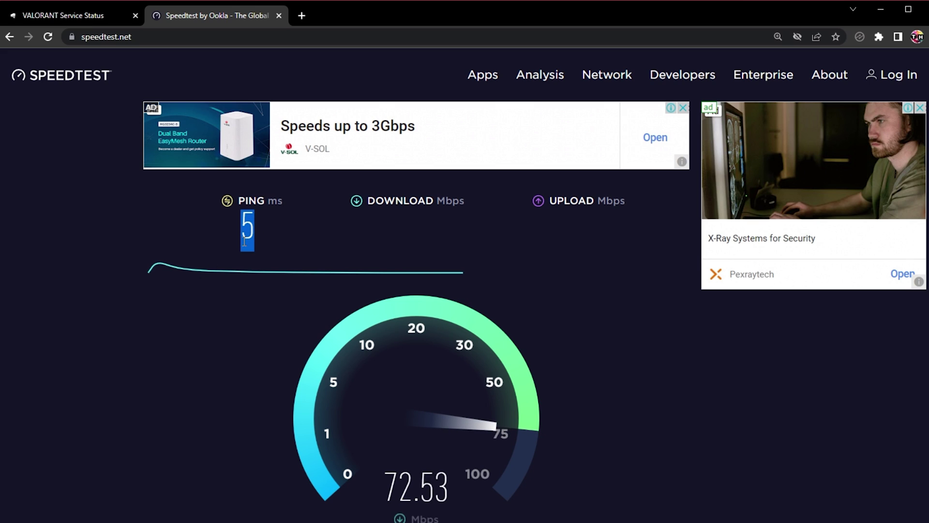
click(234, 304)
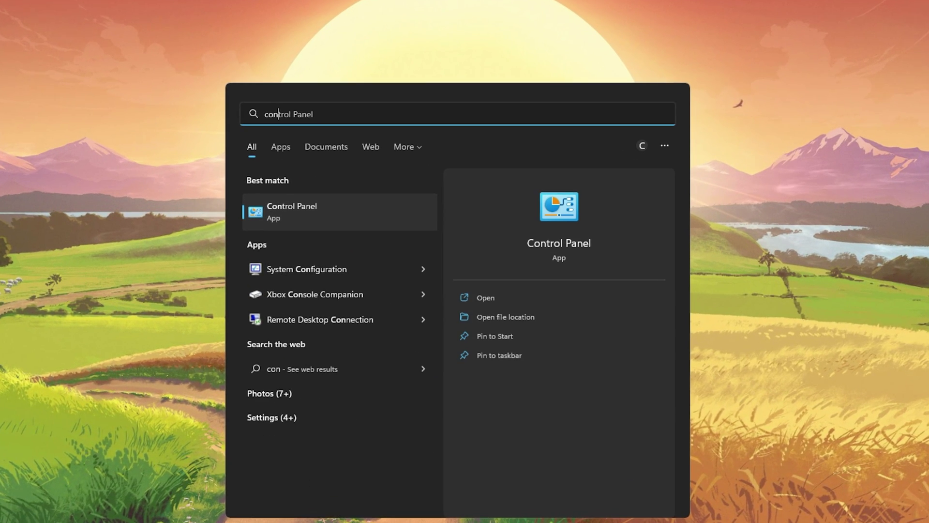
- Go from Control Panel through Network and Internet to the Network and Sharing Centre
key(Return)
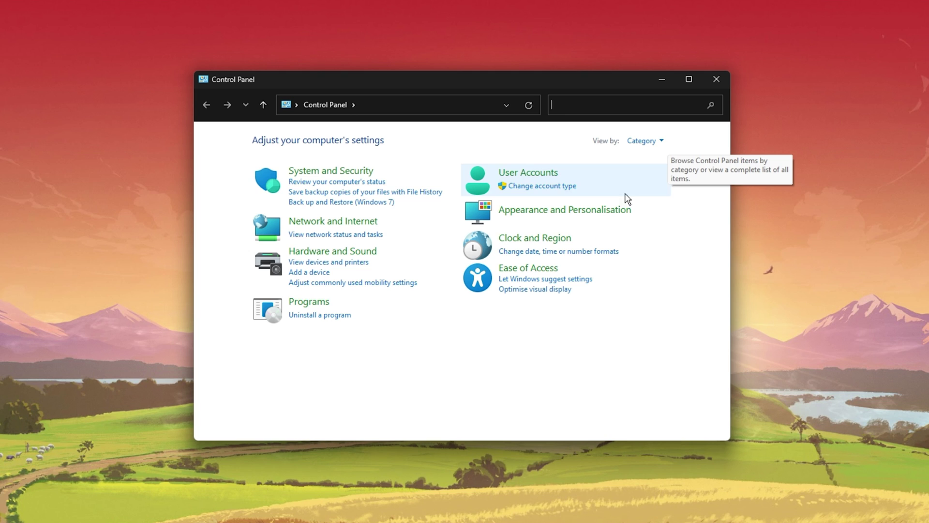
click(311, 226)
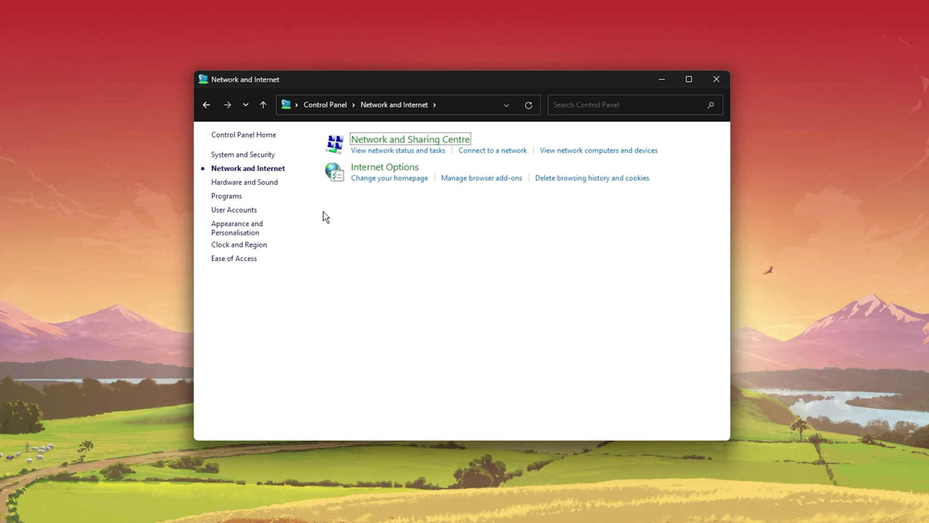
click(370, 141)
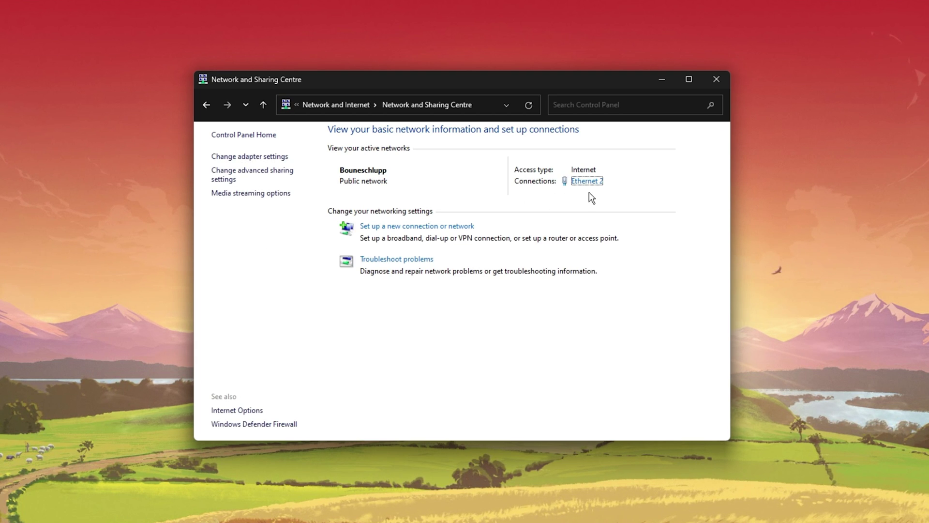
- Bring up Ethernet 2's status and Properties dialogs side by side, closing the Sharing Centre
click(587, 181)
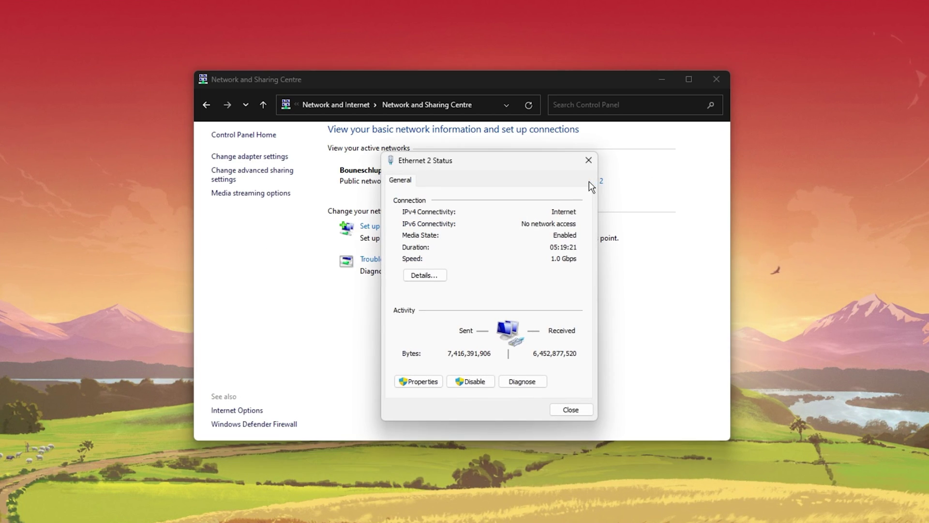
click(708, 79)
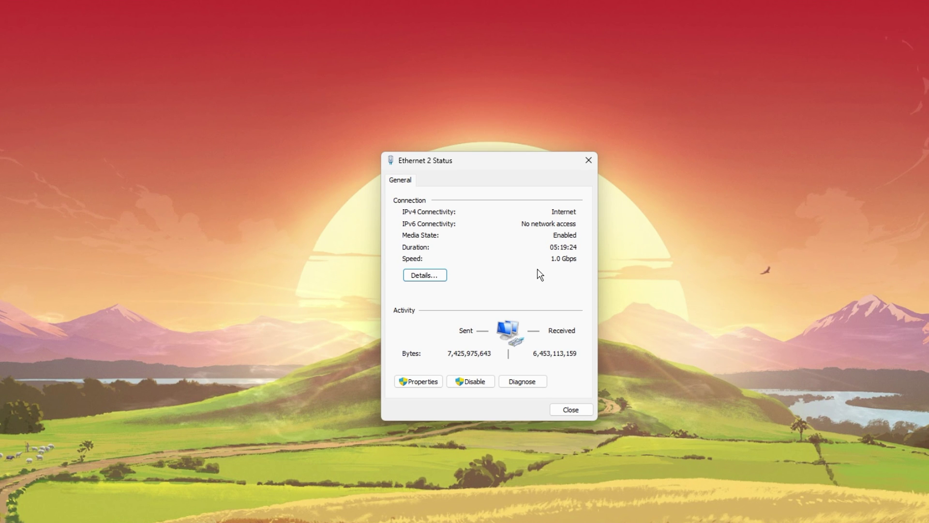
drag(499, 165, 326, 154)
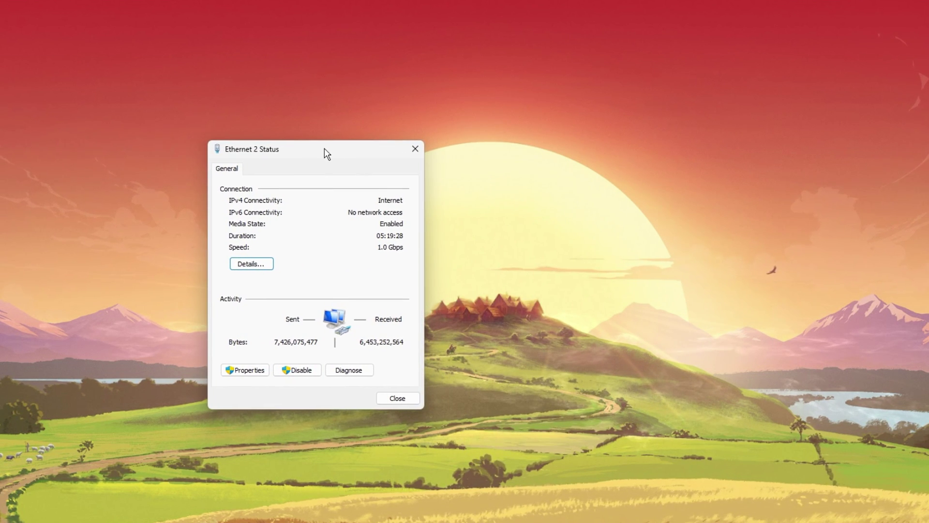
click(262, 370)
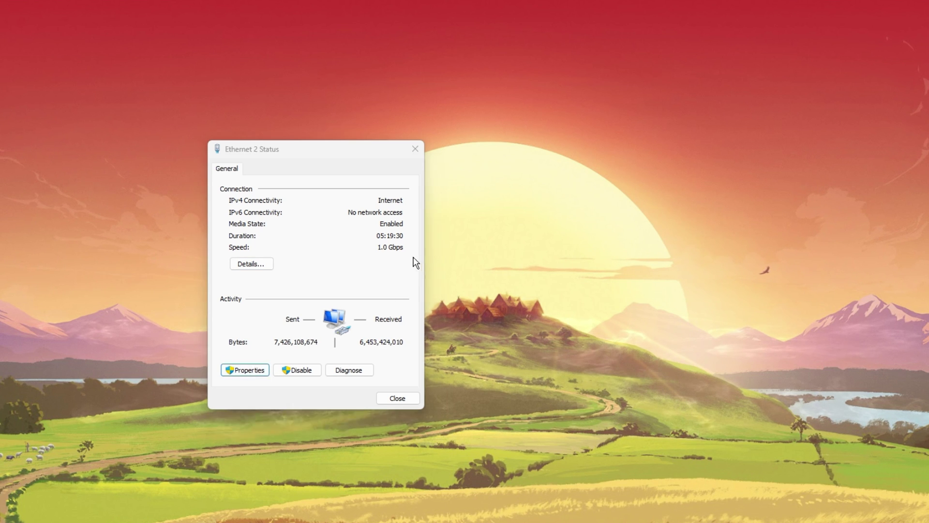
drag(412, 172, 598, 151)
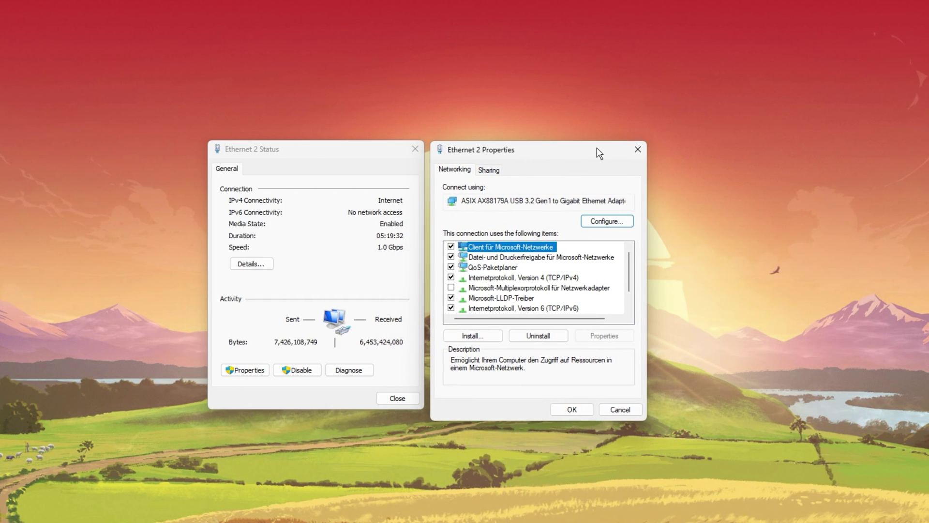
- Open the IPv4 properties of the Ethernet 2 connection
click(528, 284)
double_click(521, 276)
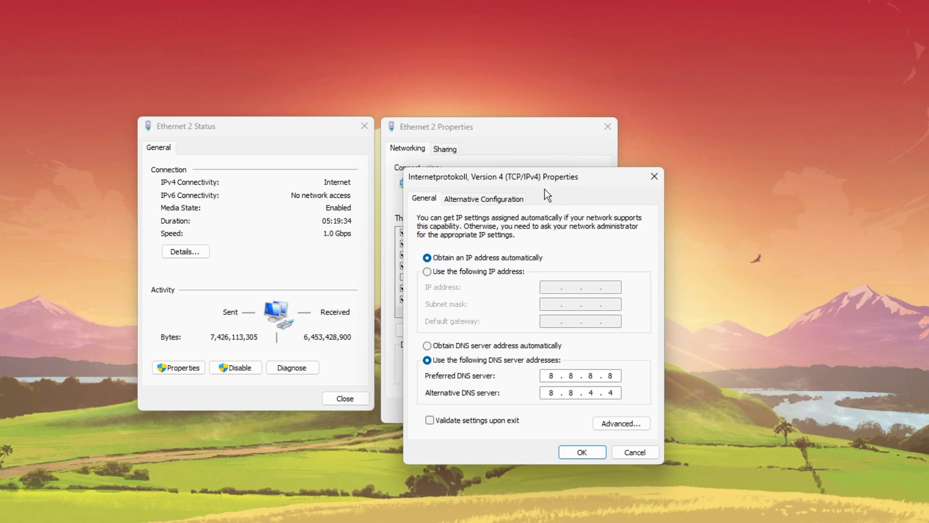
drag(545, 189, 750, 99)
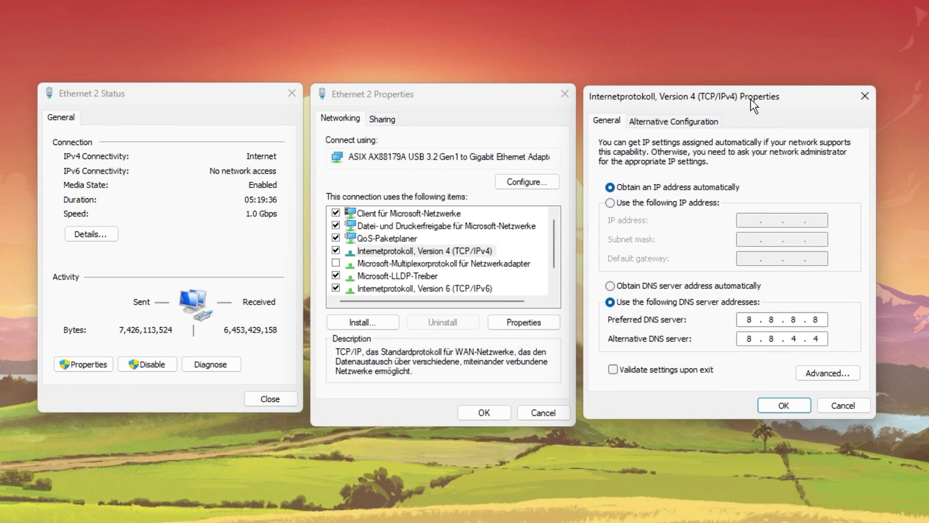
- Set preferred DNS 8.8.8.8 and alternative DNS 8.8.4.4, and confirm with OK
click(610, 302)
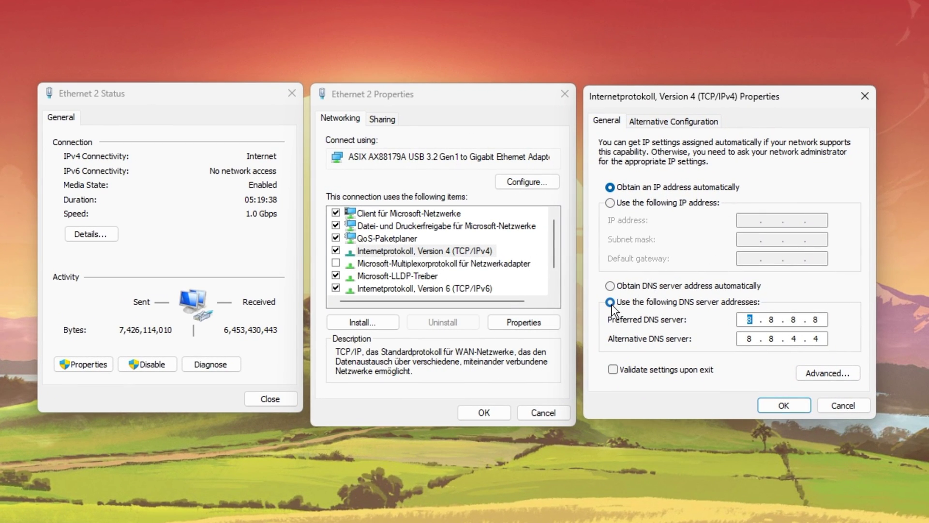
click(753, 320)
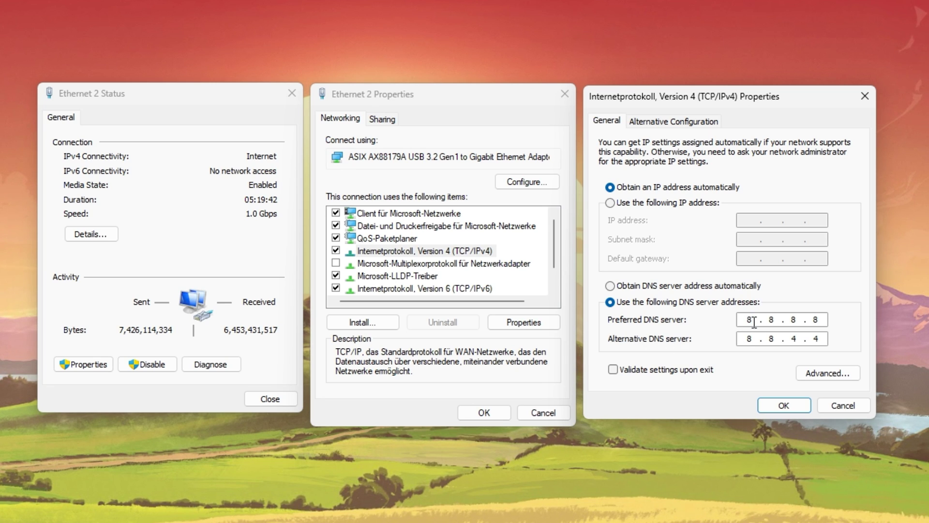
click(775, 319)
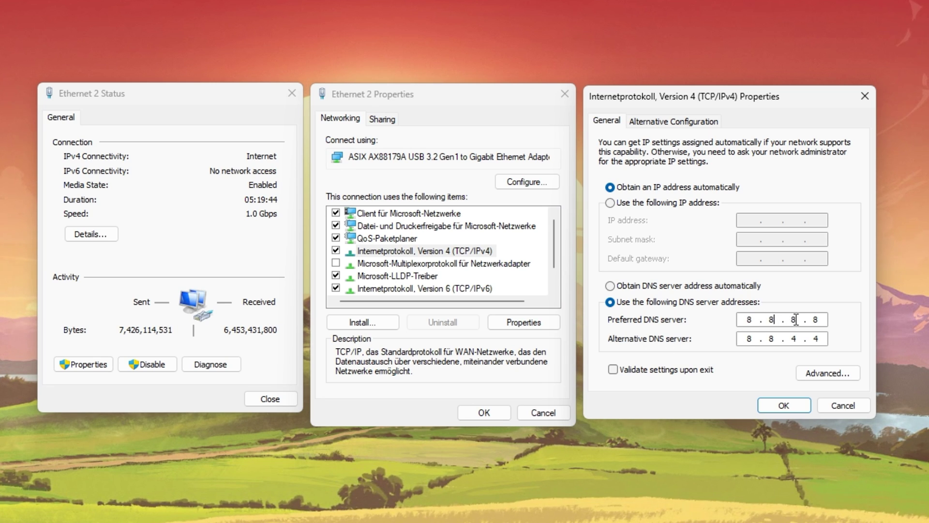
click(818, 320)
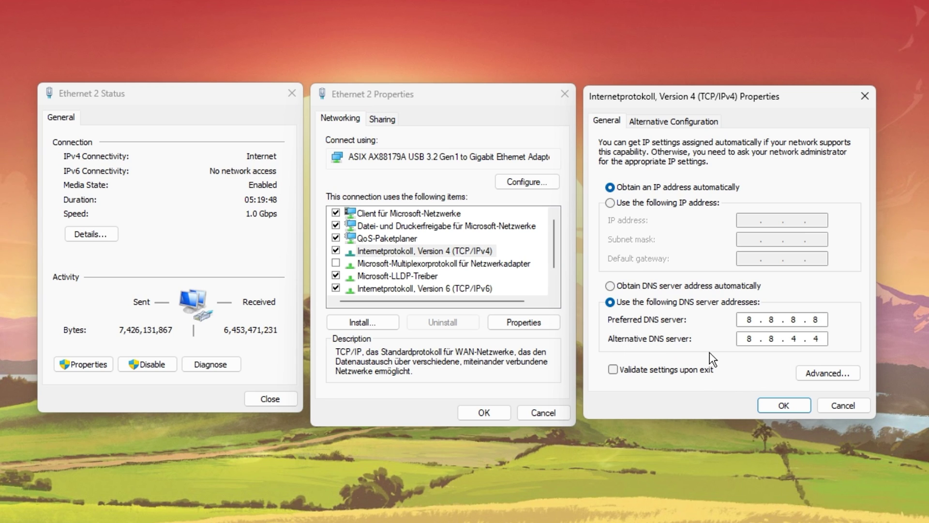
click(752, 339)
click(799, 339)
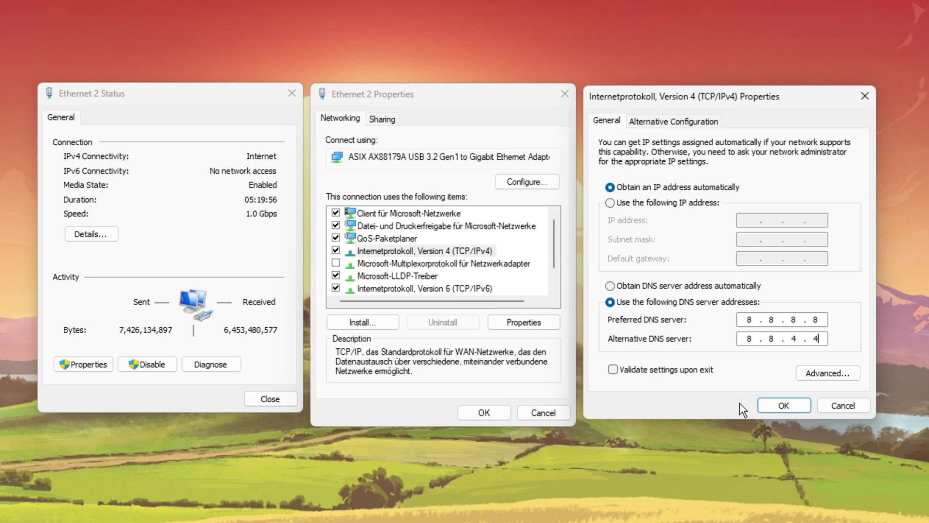
click(766, 405)
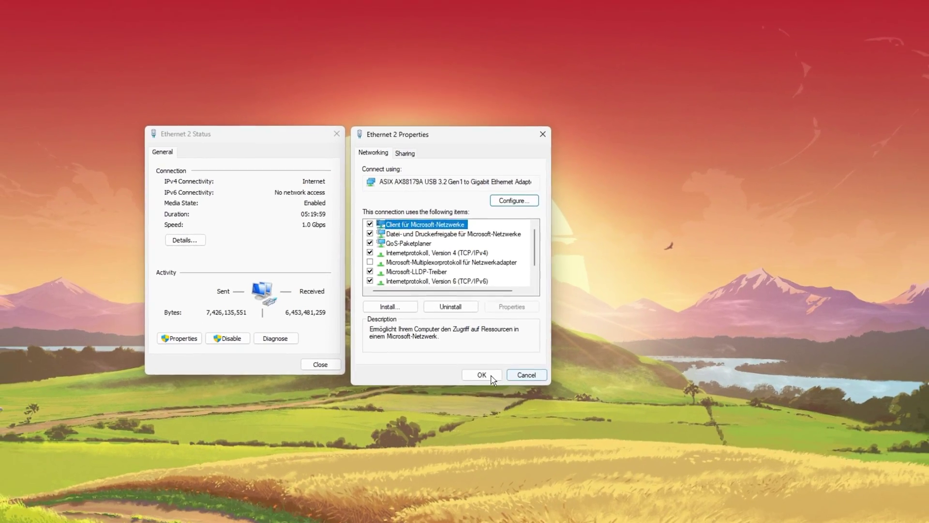
click(483, 387)
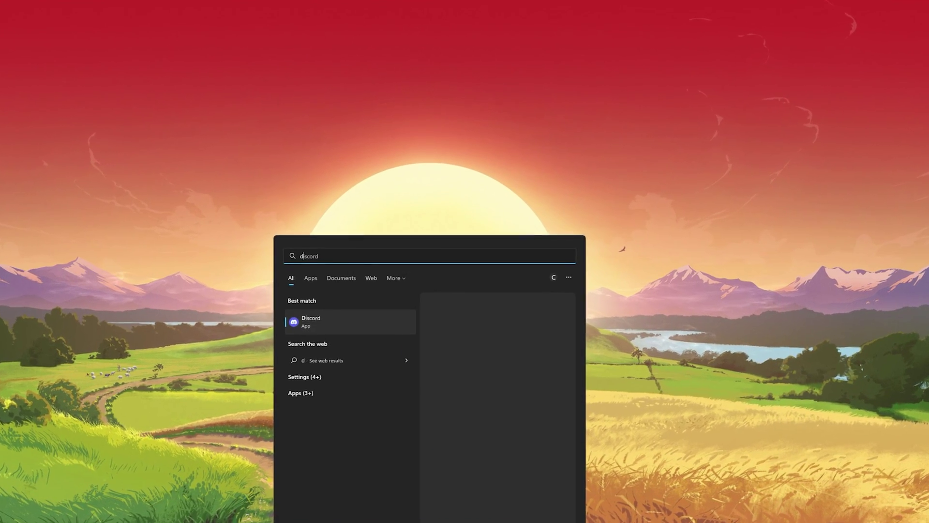
text(evice)
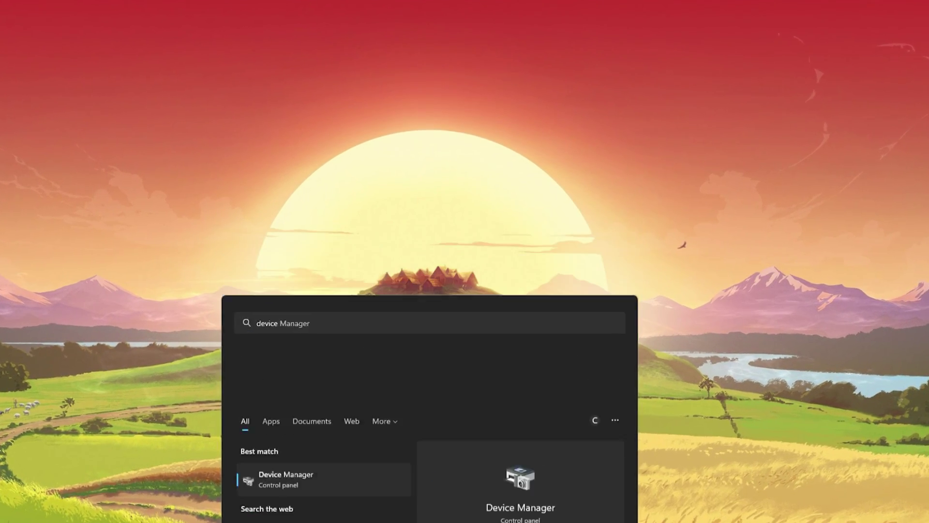
key(Return)
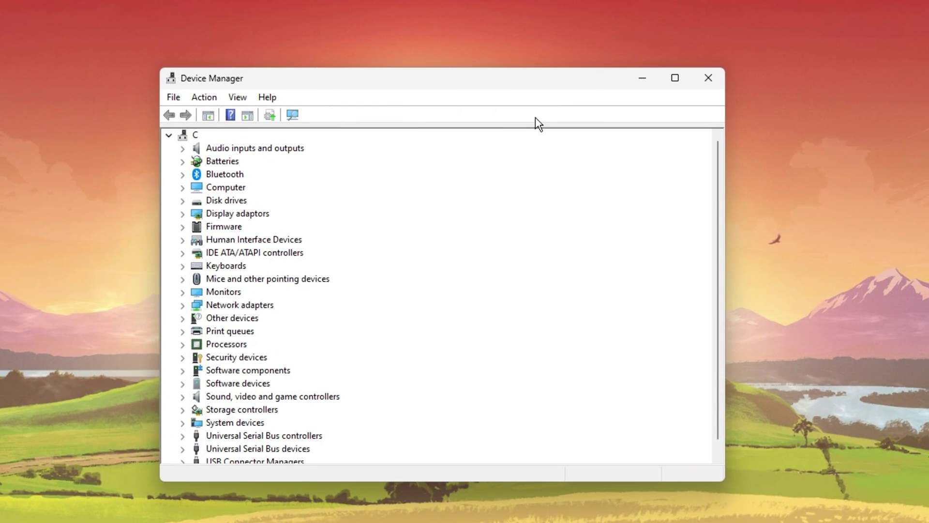
click(183, 305)
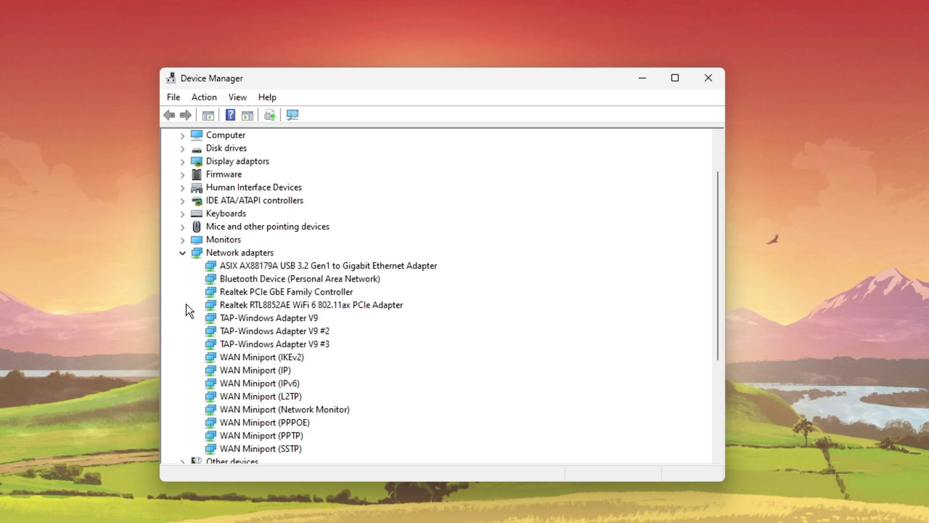
click(310, 292)
right_click(346, 295)
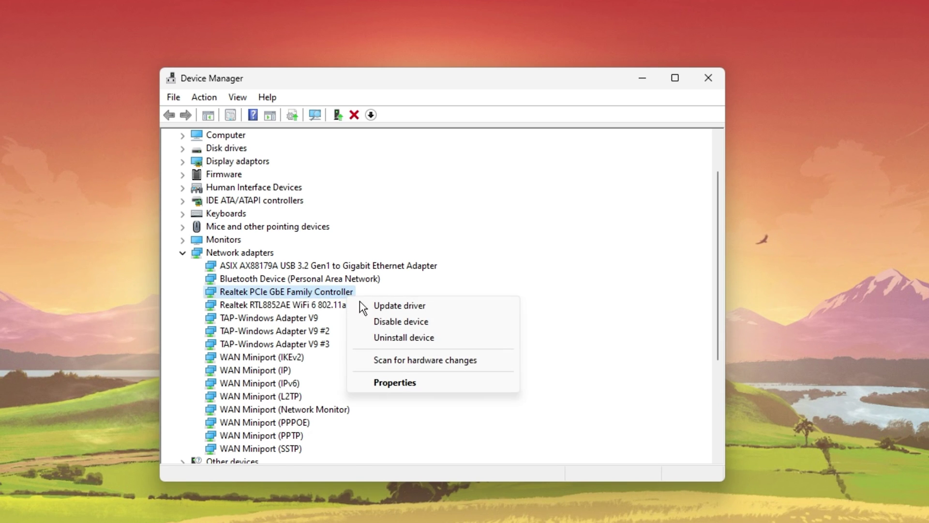
click(474, 310)
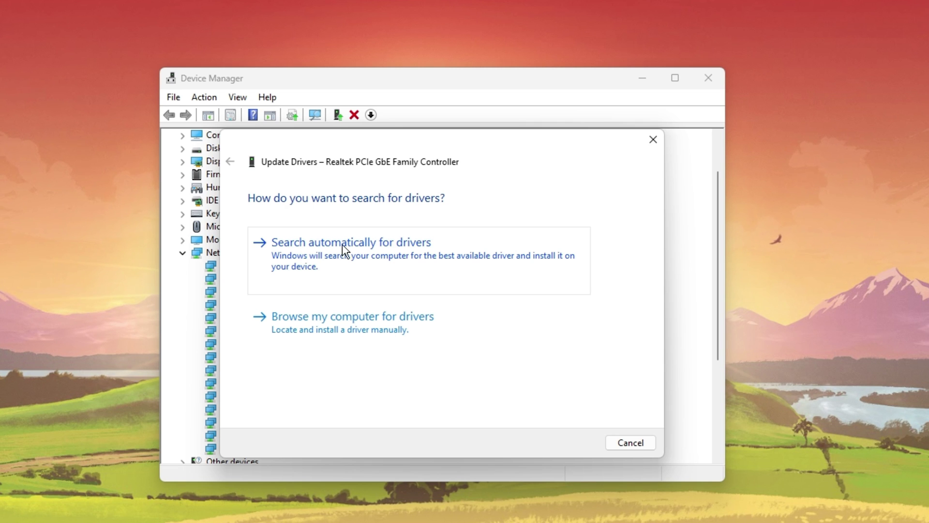
click(653, 140)
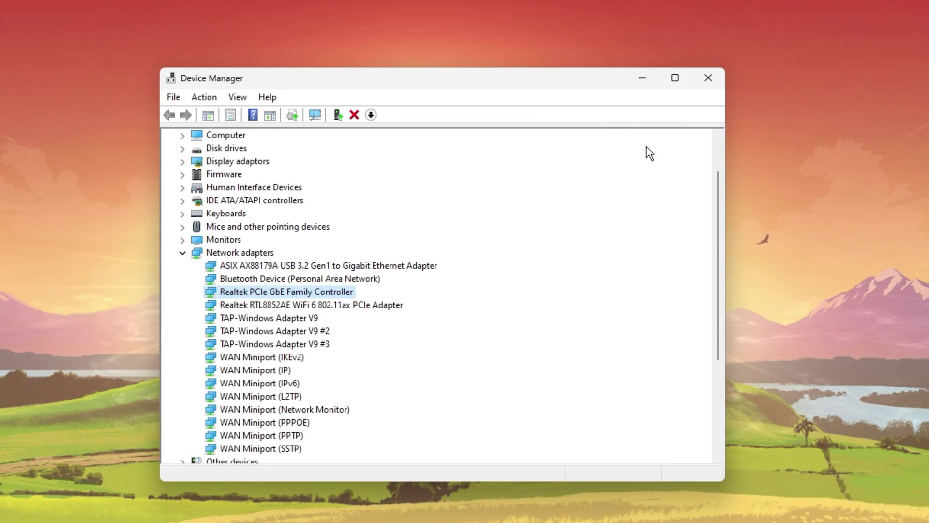
click(708, 89)
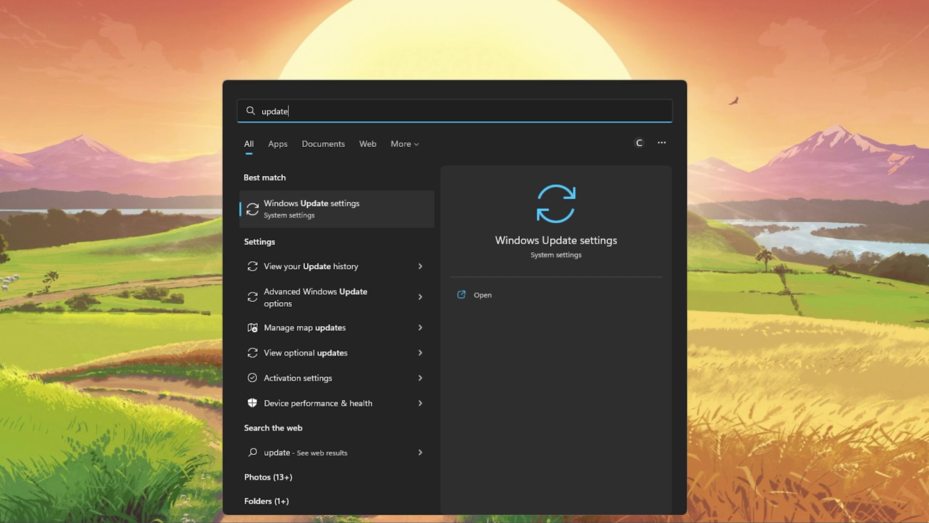
- Open Windows Update settings and check for updates, finding the PC up to date
key(Return)
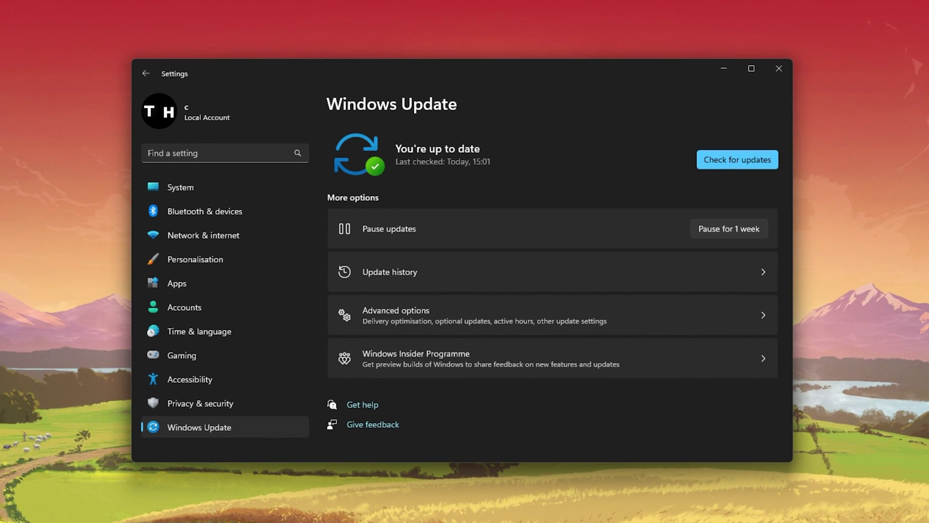
click(712, 159)
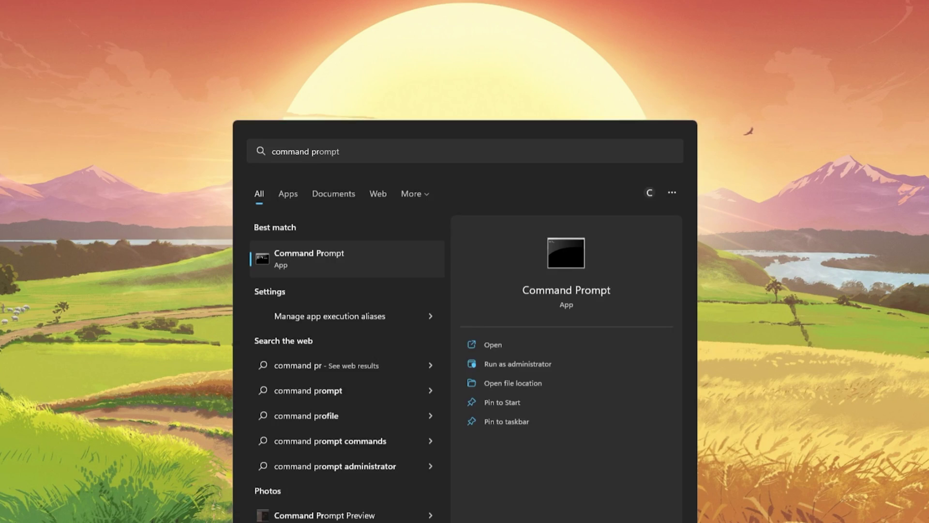
- Run 'ping google.com' in Command Prompt and confirm 4 of 4 replies with 0% loss
key(Return)
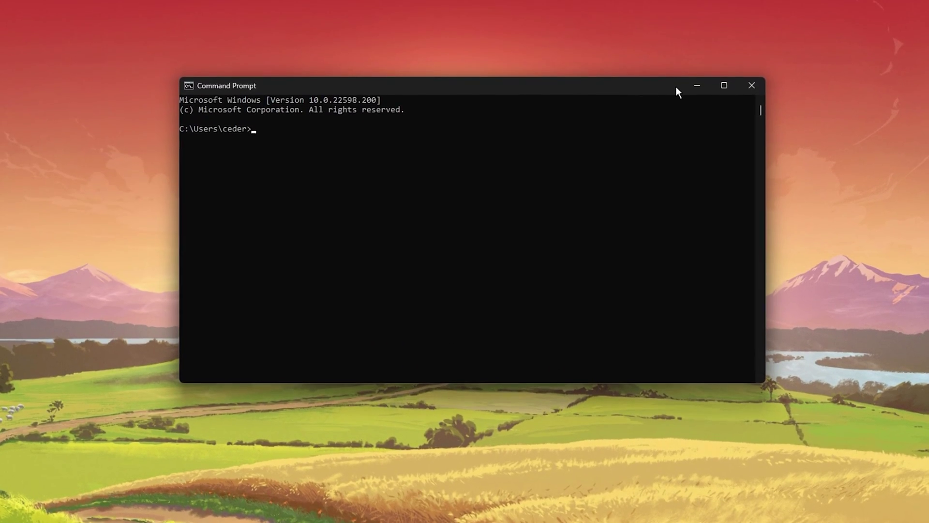
text(ping)
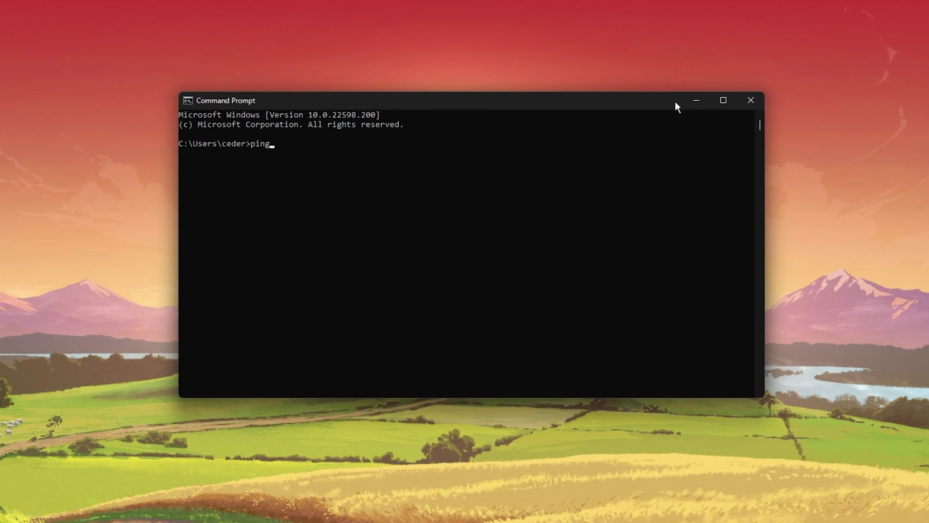
text( google.com)
key(Return)
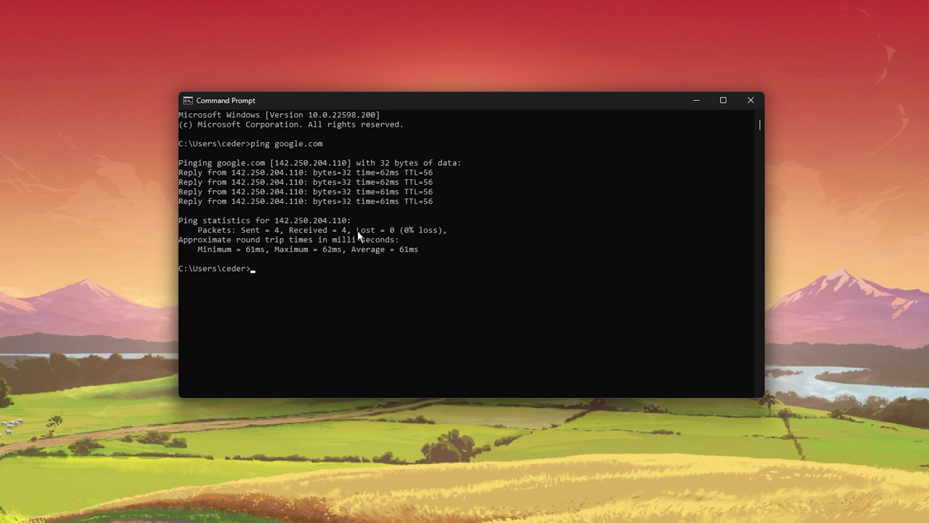
drag(358, 231, 450, 234)
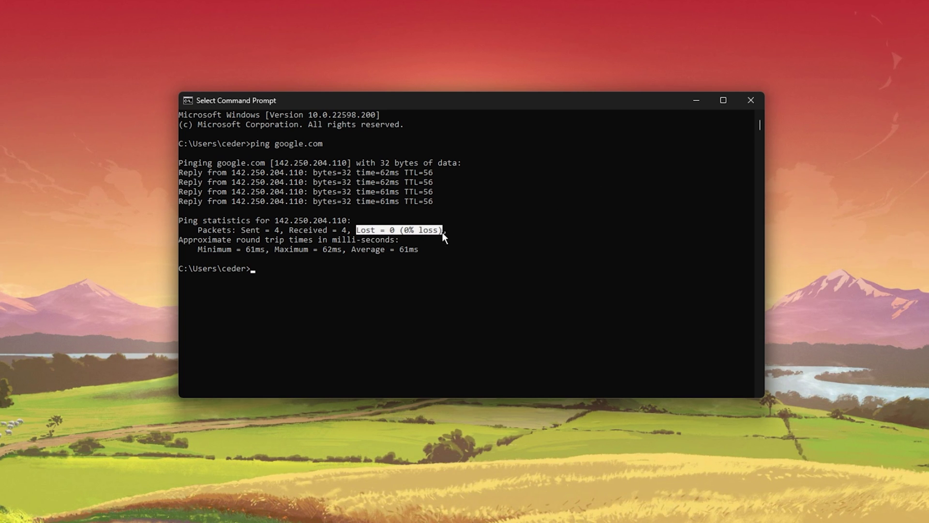
click(431, 267)
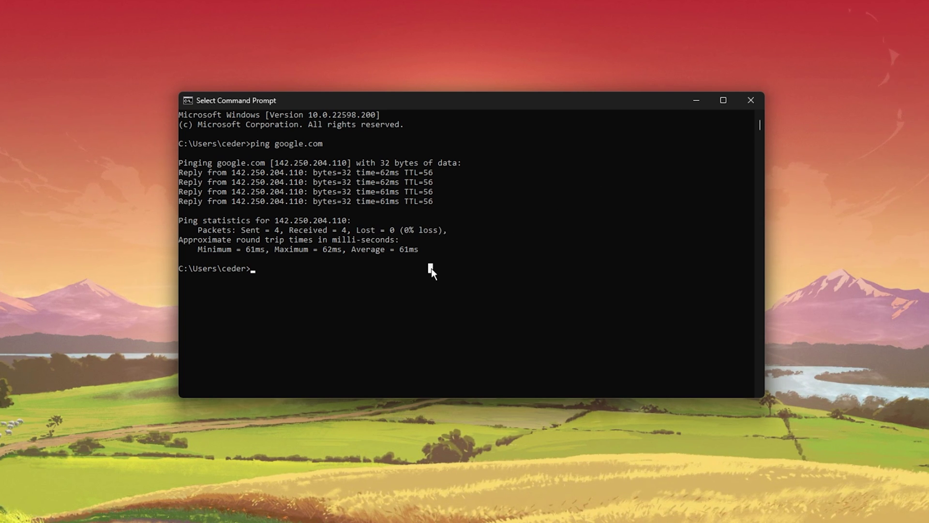
- Run 'ipconfig /flushdns', which is refused because it requires elevation
text(ipo)
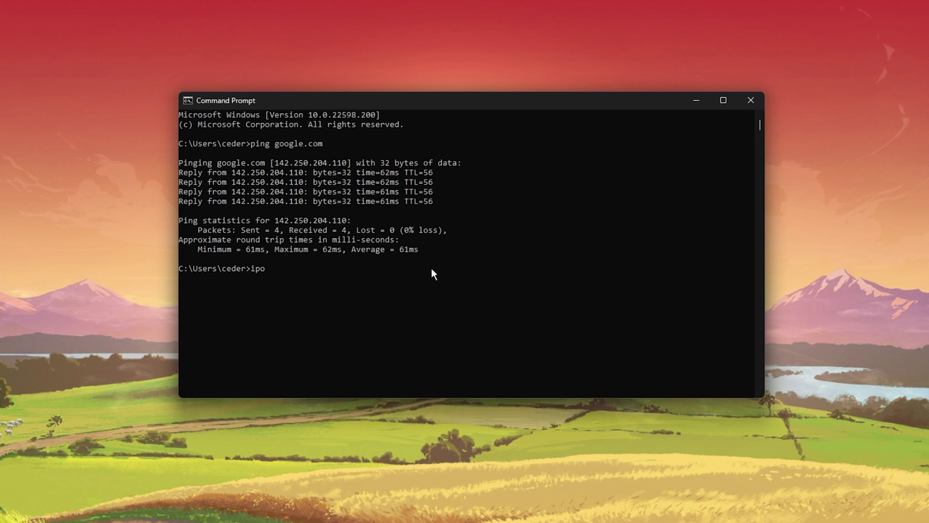
key(BackSpace)
text(config )
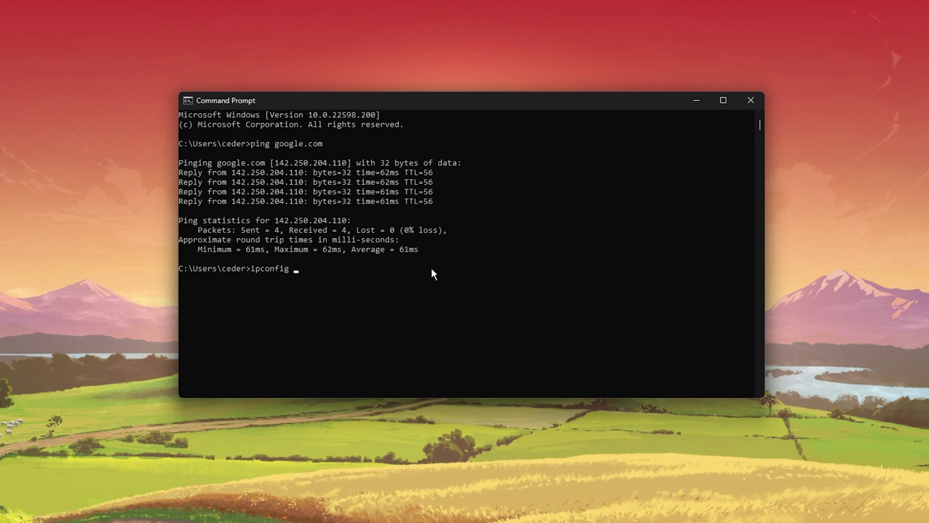
text(/flushdns)
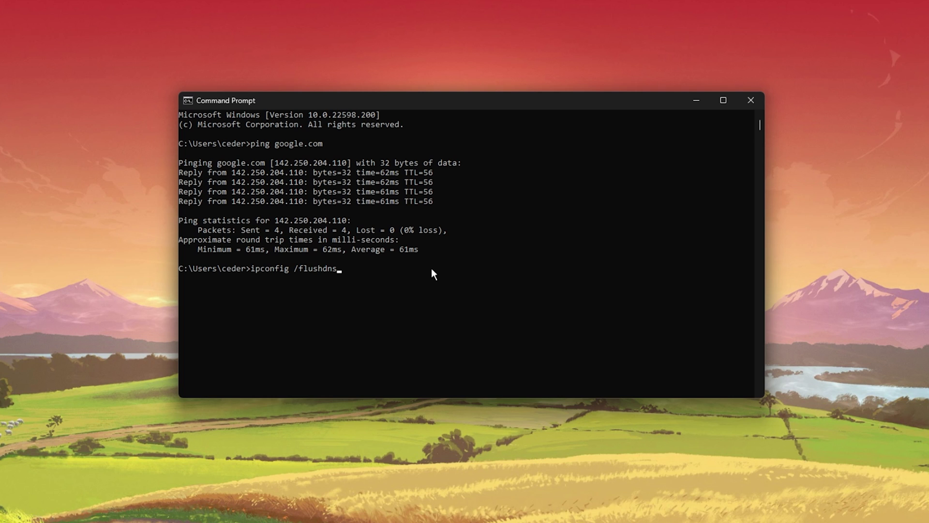
key(Return)
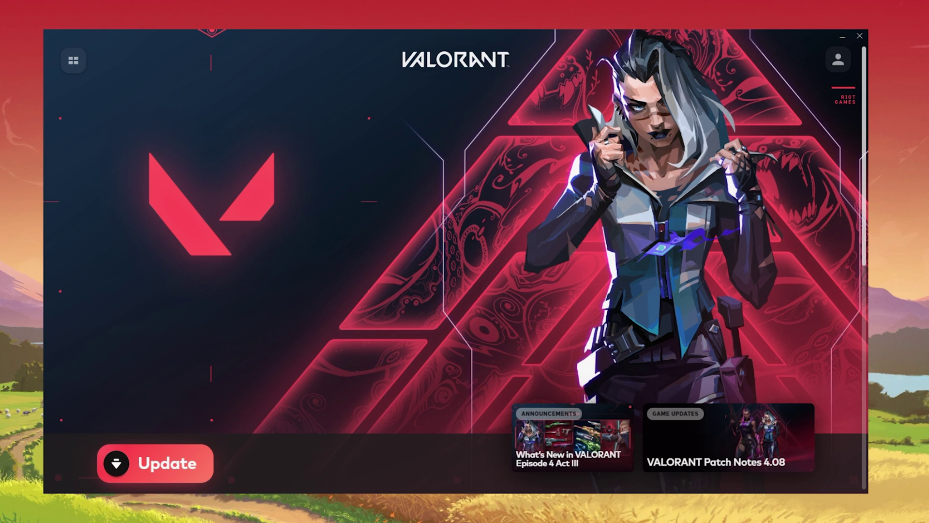
- Open Riot Client's Settings from the profile menu to reach the VALORANT game settings
click(840, 60)
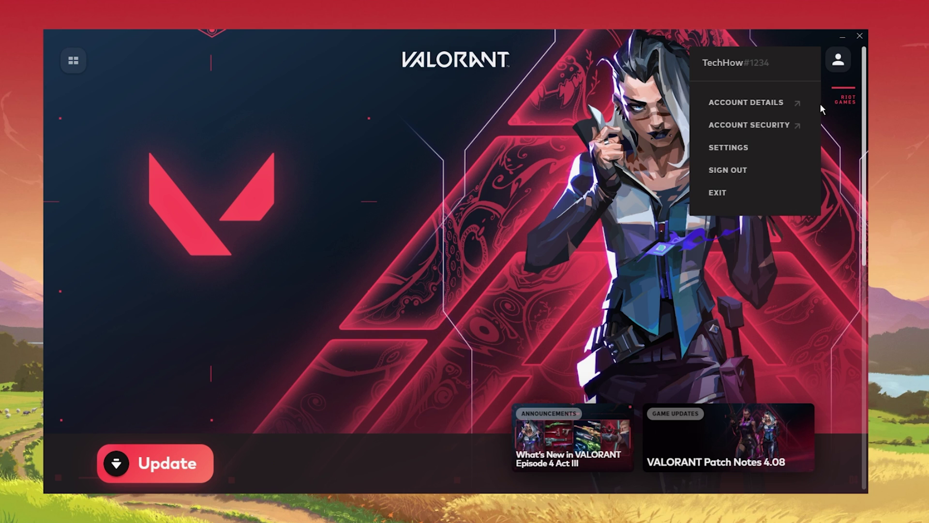
click(746, 147)
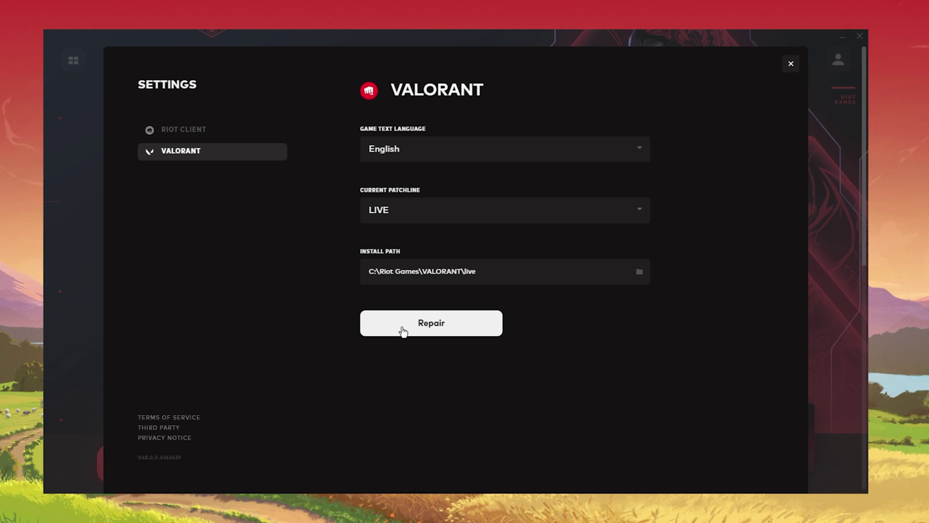
- Close the Riot Client Settings to return to the VALORANT launcher page offering an Update
click(790, 64)
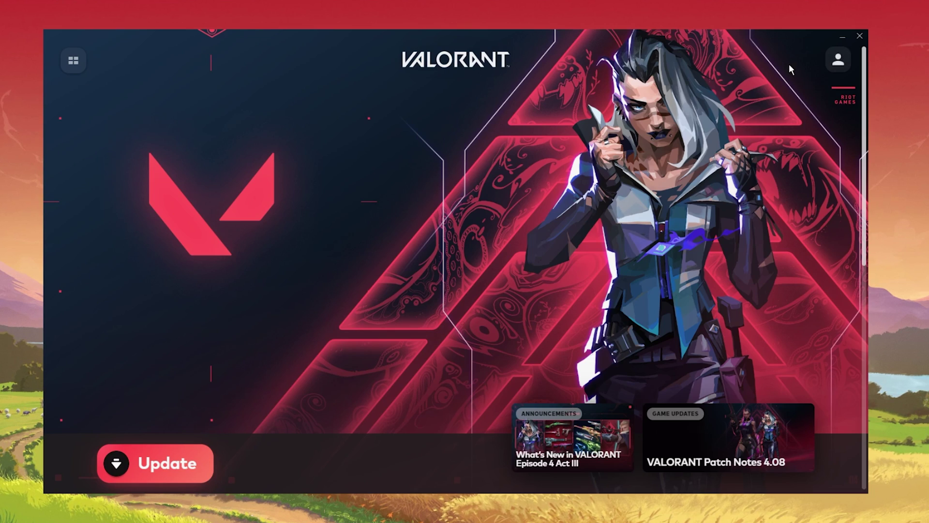